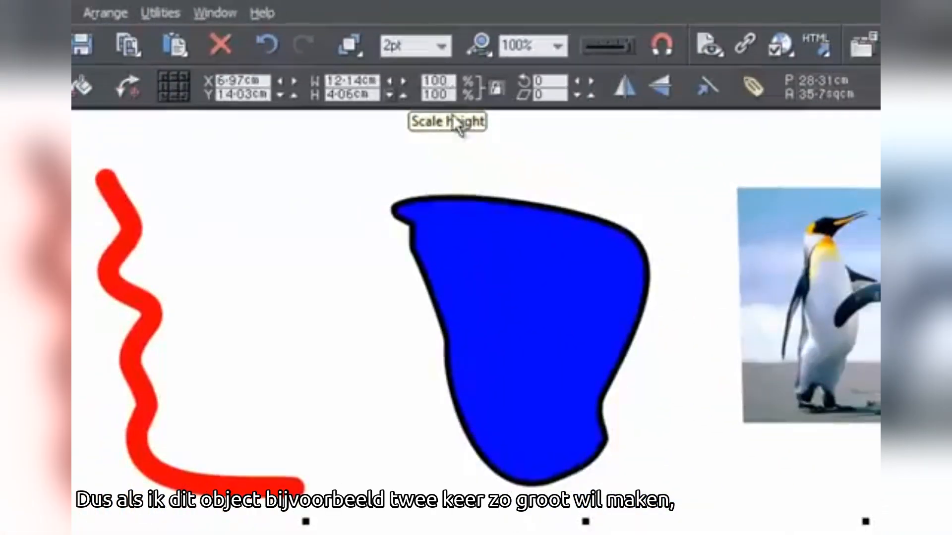
Step: Scale the blue shape to 200 percent with its aspect ratio locked, and undo the scaling
left_click(478, 233)
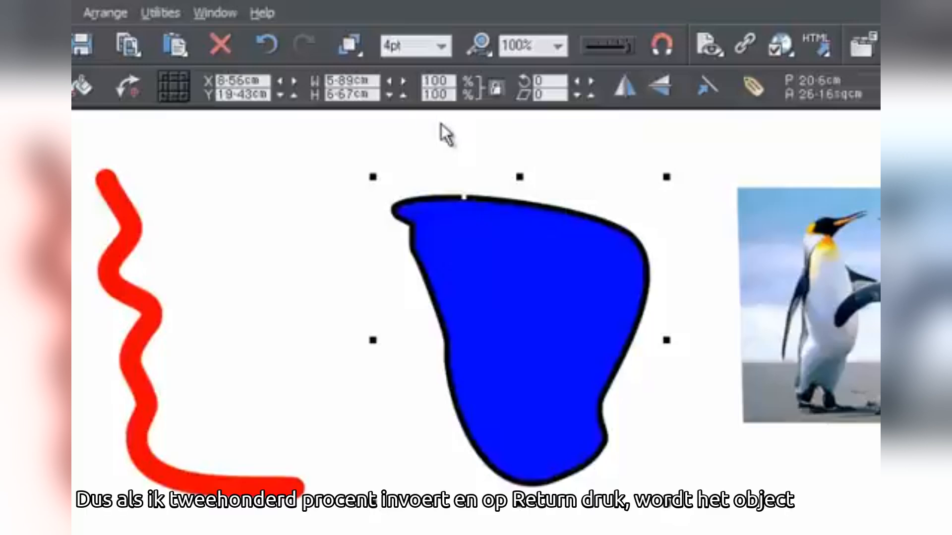
double_click(435, 81)
type("200")
key("Return")
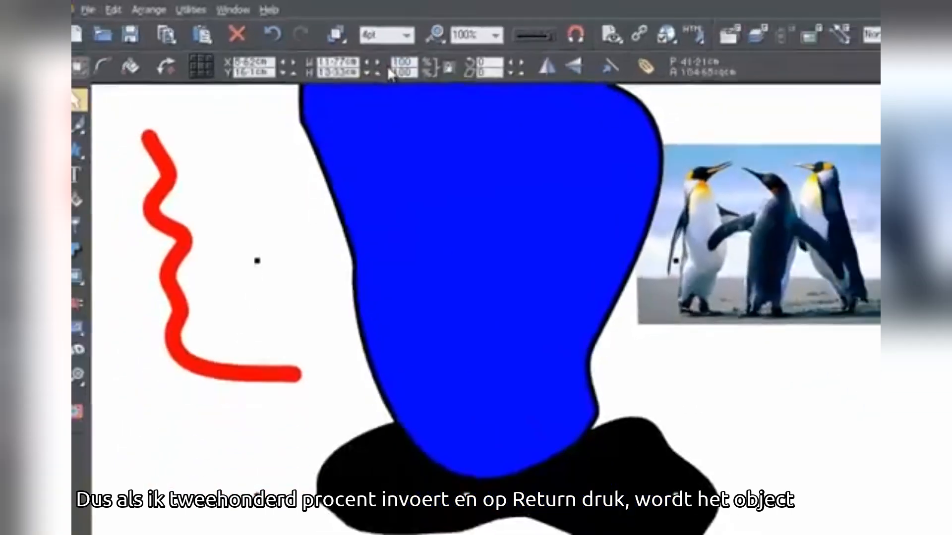
left_click(278, 28)
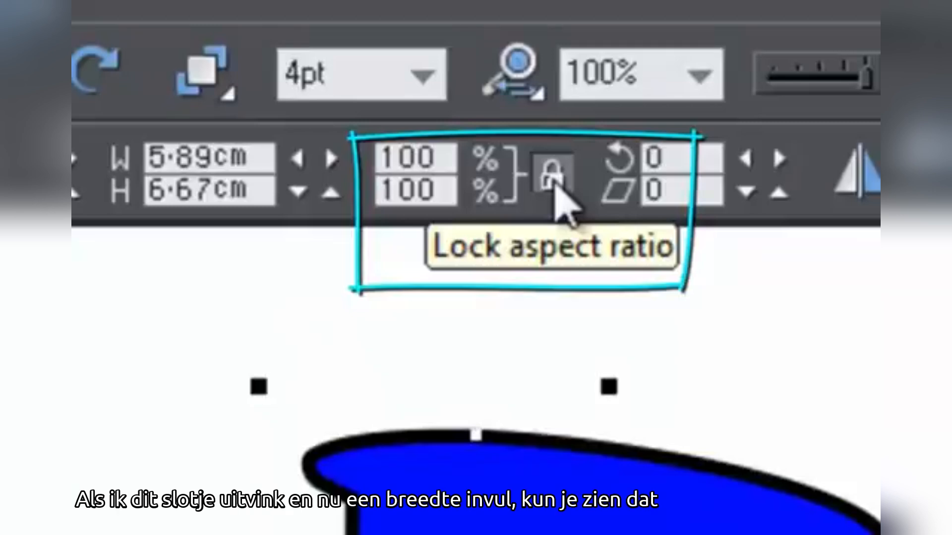
Step: Unlock the aspect ratio, scale only the blue shape's width to 200 percent, and undo that scaling
left_click(555, 187)
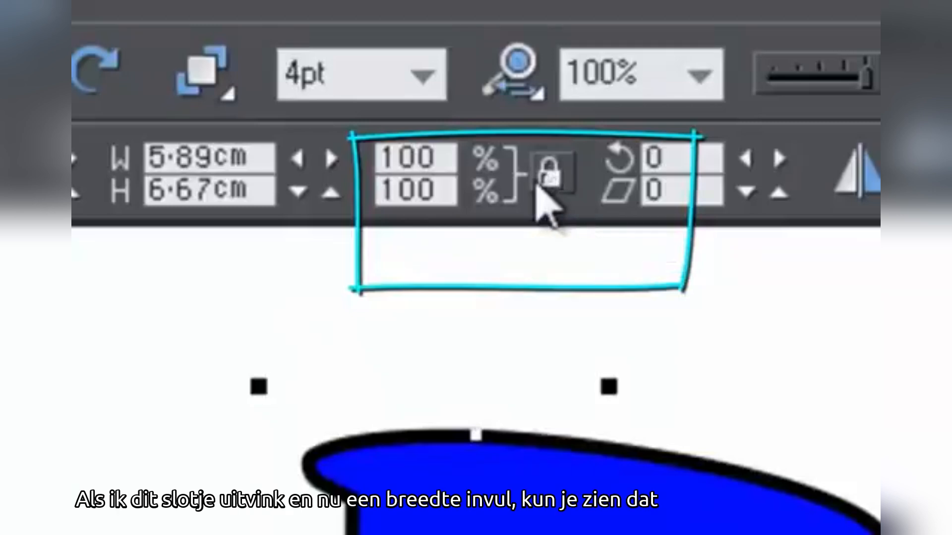
left_click_drag(441, 157, 383, 149)
type("200")
key("Return")
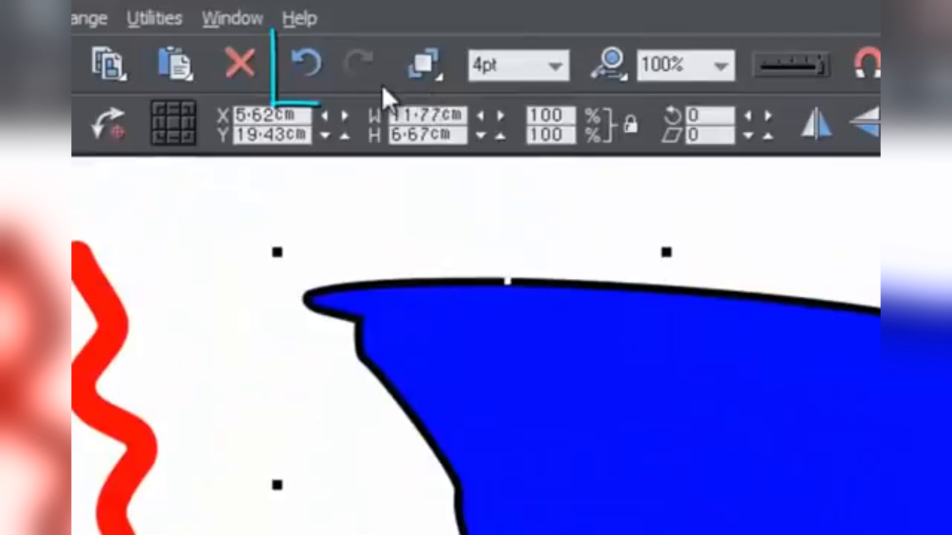
left_click(309, 66)
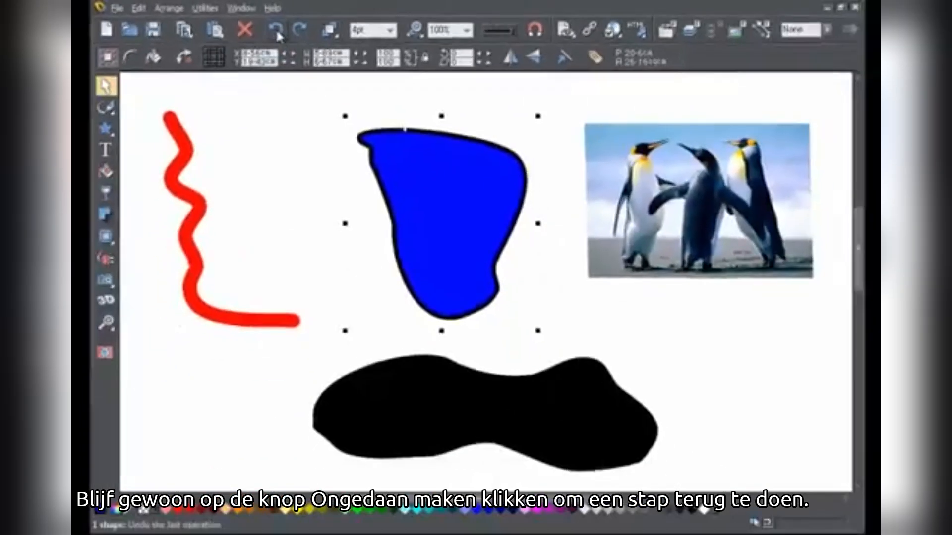
Step: Undo the earlier edits to the shapes and the penguin photo one after another
left_click(276, 32)
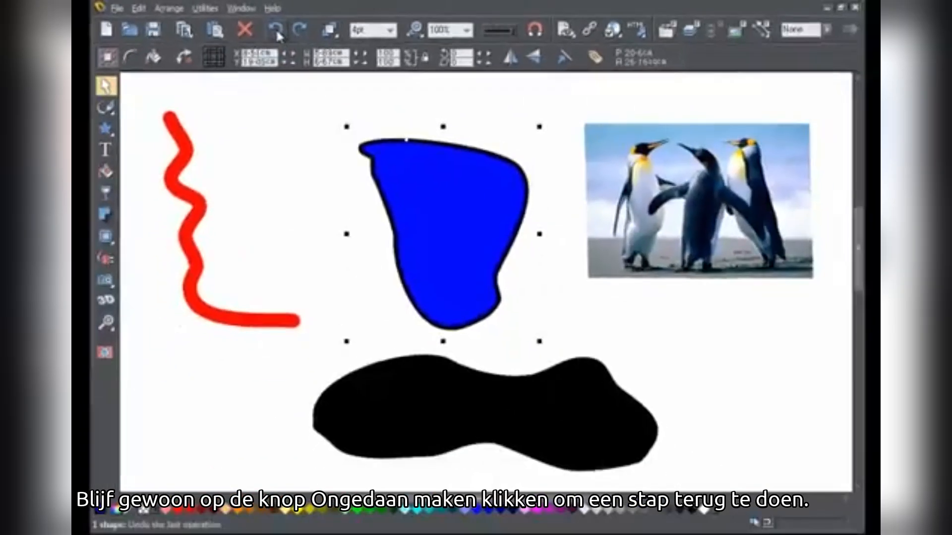
left_click(277, 32)
left_click(276, 32)
left_click(276, 32)
left_click(277, 31)
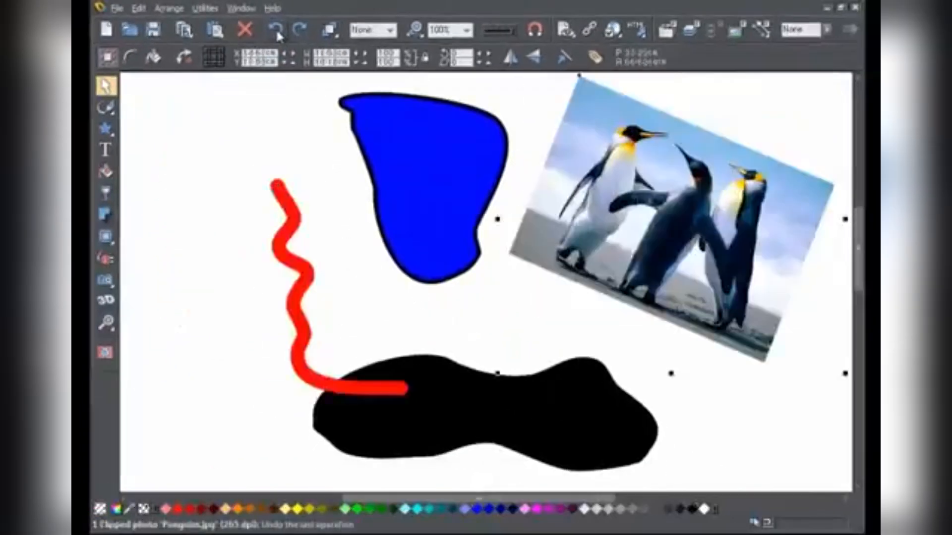
left_click(277, 32)
left_click(277, 32)
left_click(275, 29)
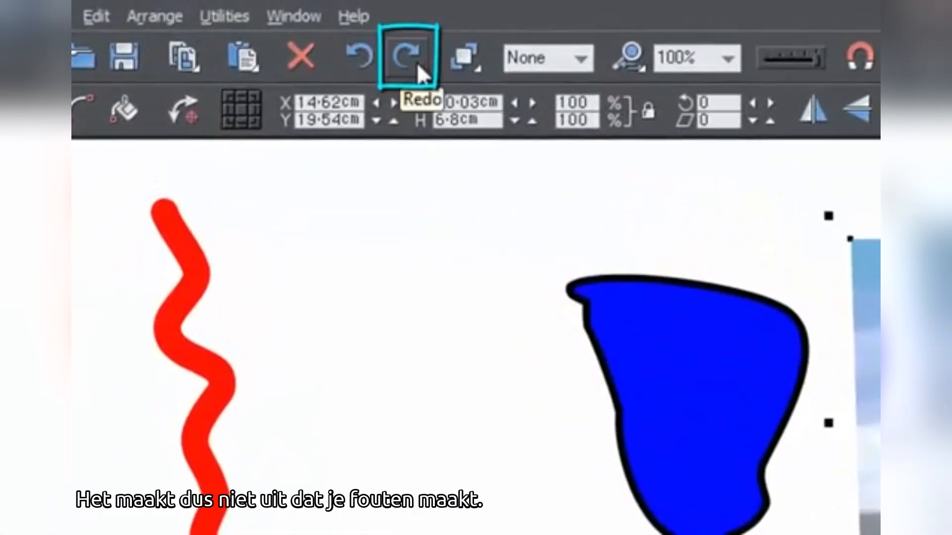
Step: Redo all the undone edits so the shapes and the photo return to their latest arrangement
left_click(418, 63)
left_click(418, 63)
left_click(418, 64)
left_click(418, 63)
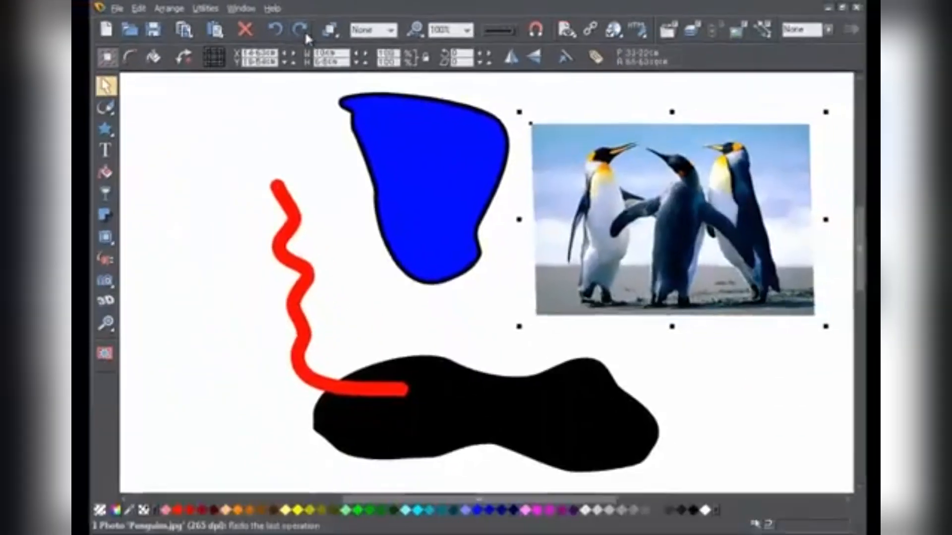
left_click(305, 33)
left_click(304, 32)
left_click(305, 32)
left_click(305, 33)
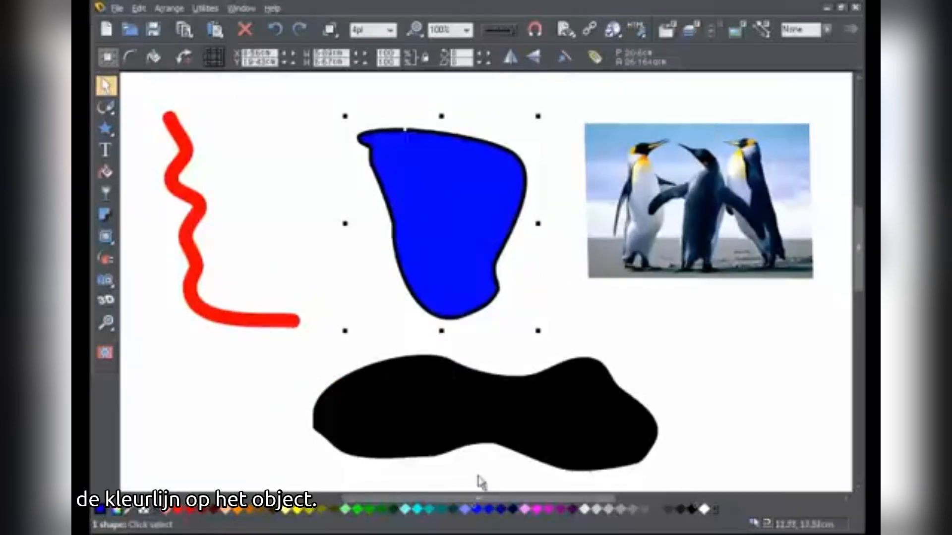
Step: Fill the black shape with dark blue and give the upper blue shape an orange outline
left_click_drag(489, 511, 478, 428)
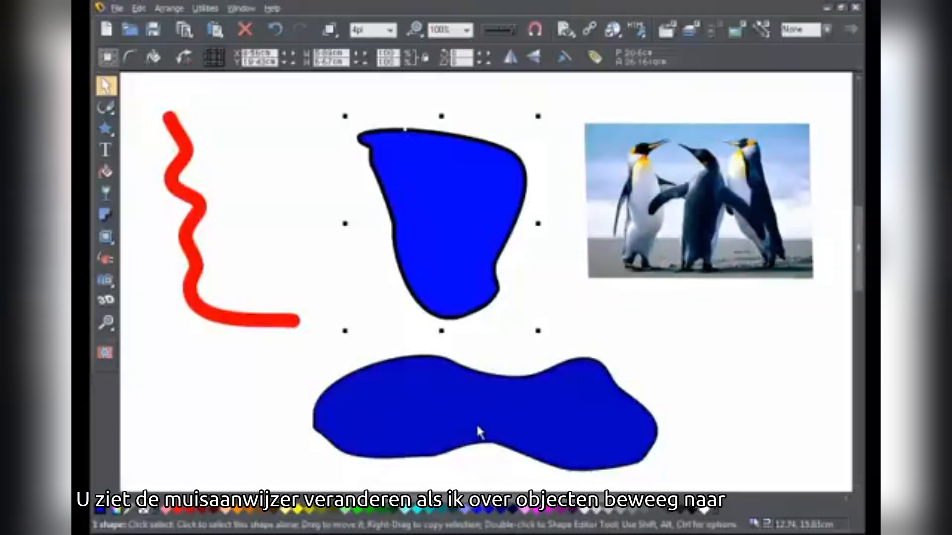
left_click_drag(243, 515, 469, 311)
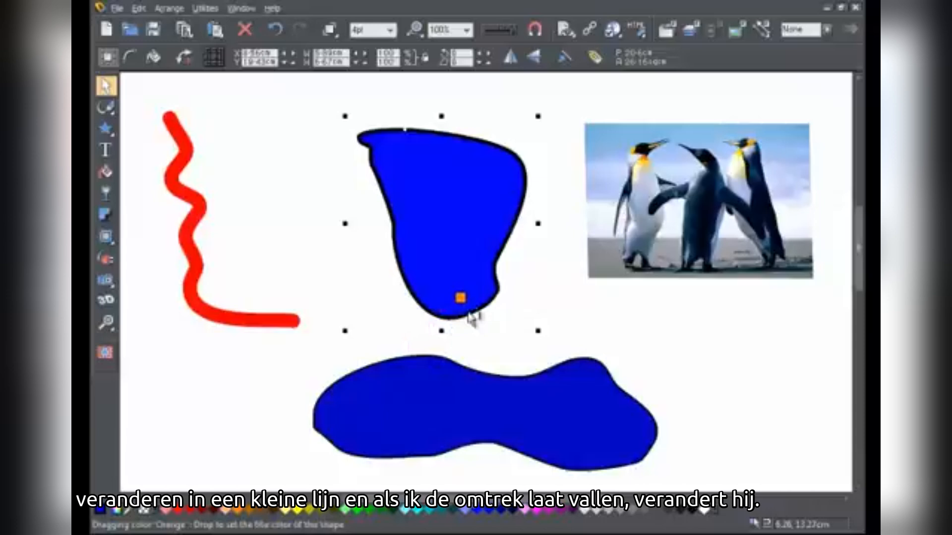
left_click_drag(468, 313, 473, 317)
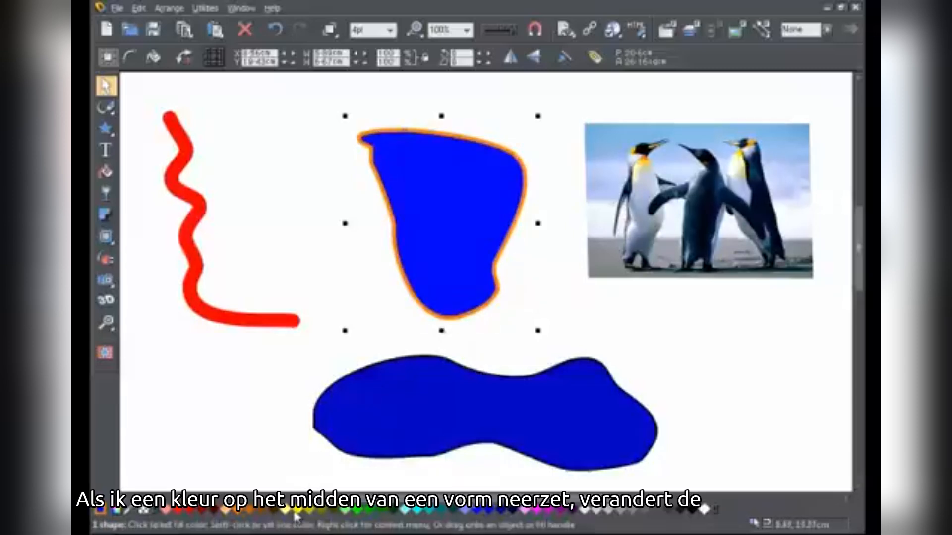
Step: Fill the orange-outlined shape with yellow and tint the penguin photo cyan using colors from the color line
left_click_drag(296, 517, 445, 293)
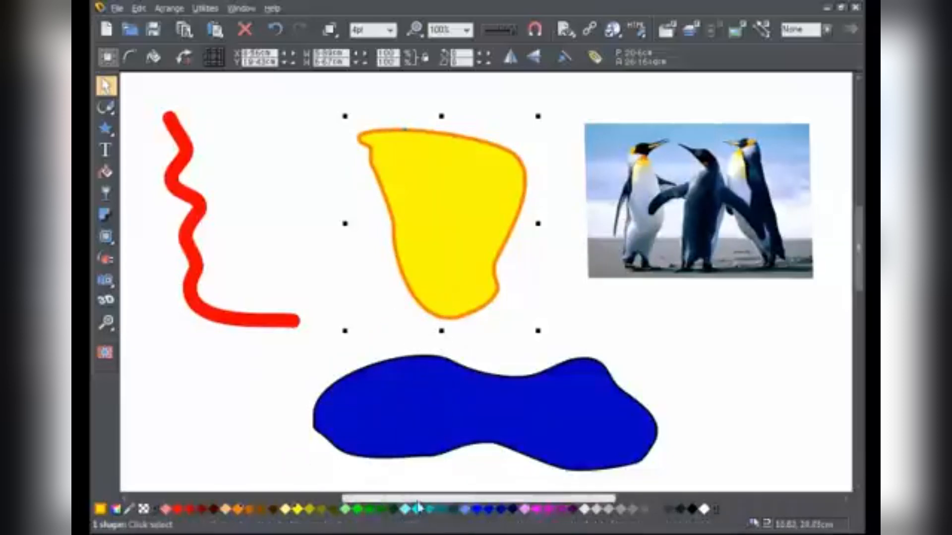
left_click_drag(418, 510, 630, 277)
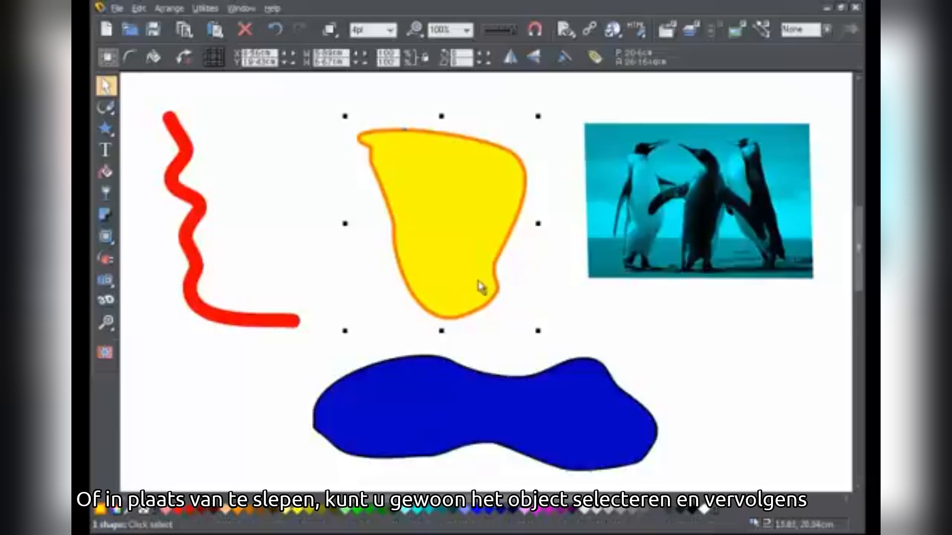
Step: Change the selected yellow shape's fill to light green and its outline to magenta
left_click(346, 512)
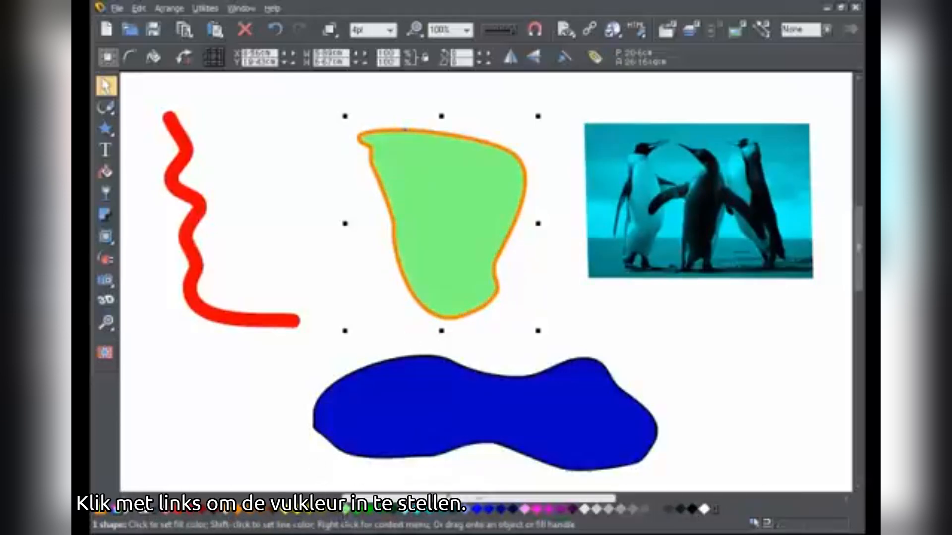
left_click(548, 514, "shift")
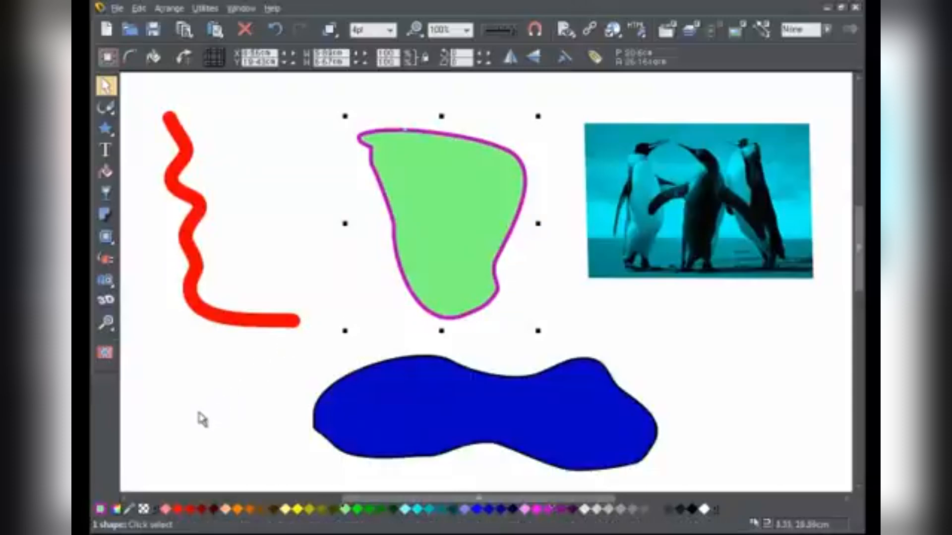
Step: Open the color editor and change the light green shape's local fill color to a pale pink shade of red
left_click(121, 514)
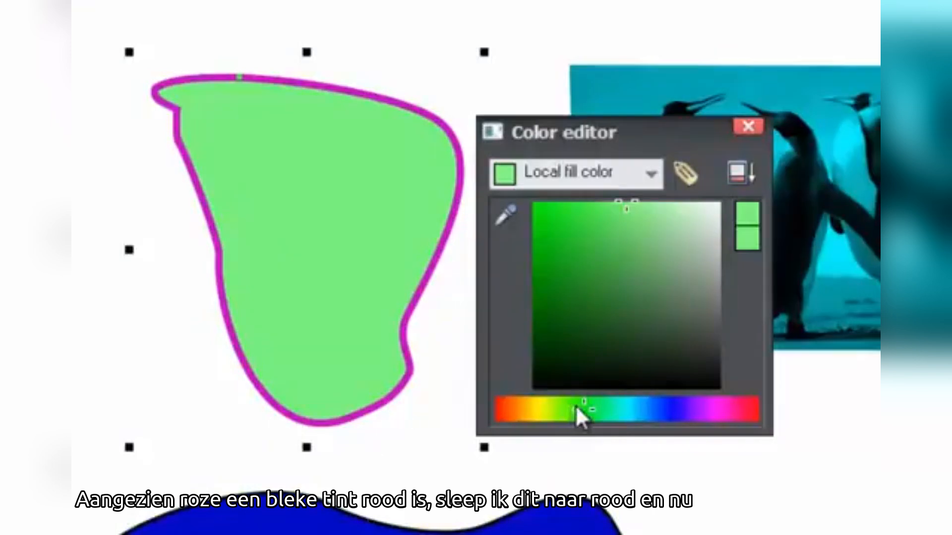
left_click_drag(575, 405, 482, 402)
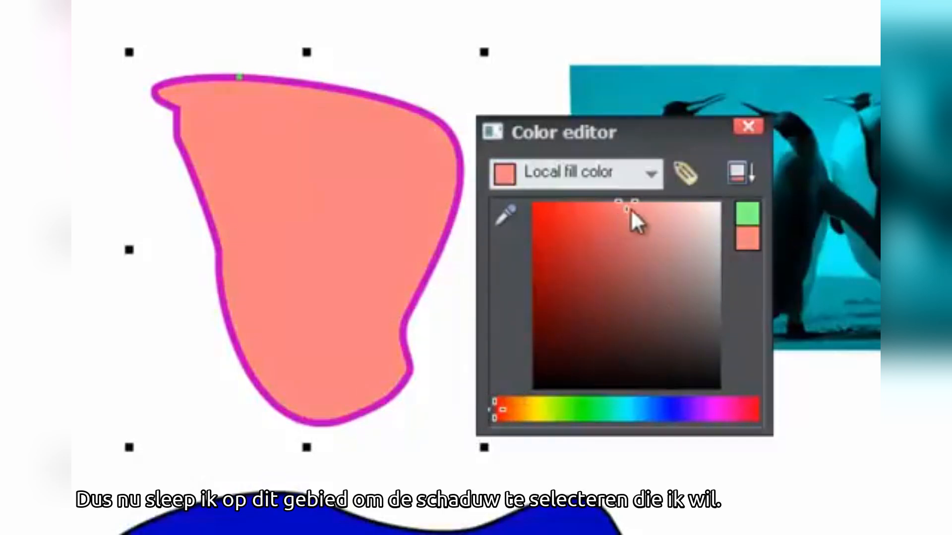
mouse_move(626, 210)
left_mouse_down()
mouse_move(589, 218)
mouse_move(572, 265)
mouse_move(594, 311)
mouse_move(632, 322)
mouse_move(672, 307)
mouse_move(693, 205)
left_mouse_up()
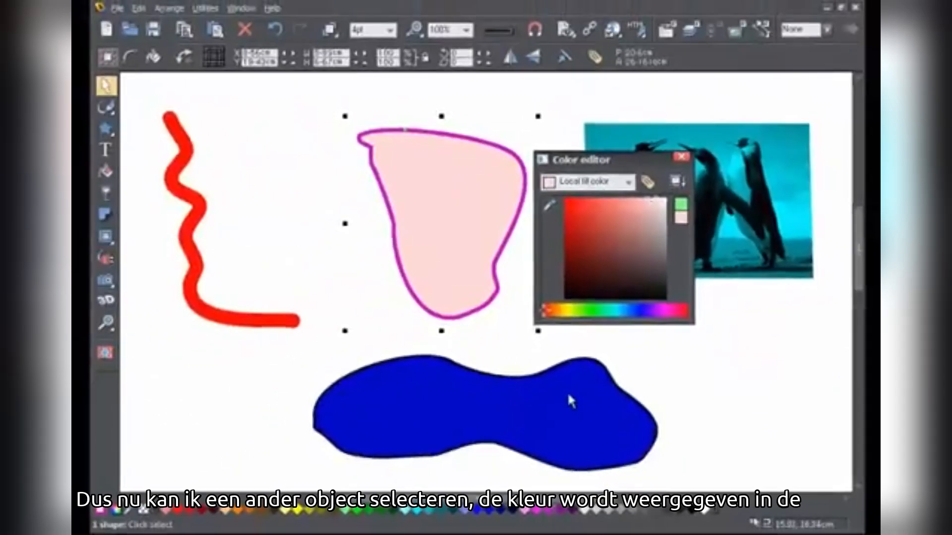
Step: Select the dark blue lower shape and change its fill to a muted olive green in the color editor
left_click(567, 391)
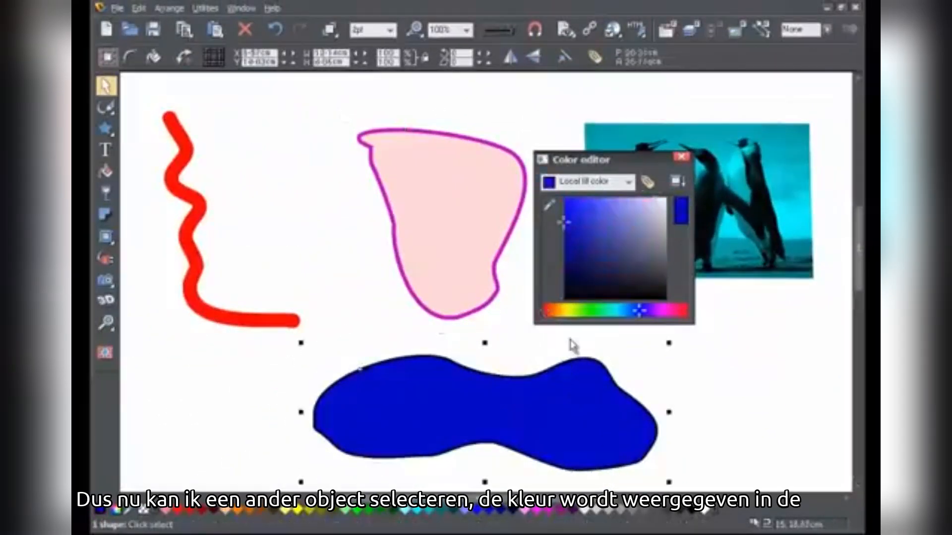
left_click_drag(639, 313, 581, 313)
mouse_move(577, 229)
left_mouse_down()
mouse_move(593, 215)
mouse_move(606, 233)
left_mouse_up()
Step: Change the penguin photo's light contone color to a near-white yellow and close the color editor
left_click(719, 230)
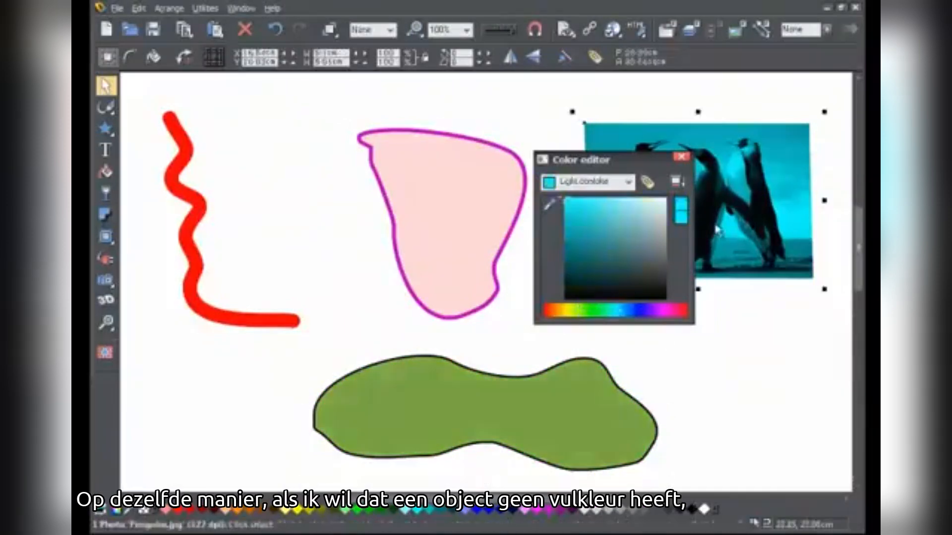
left_click_drag(608, 319, 567, 314)
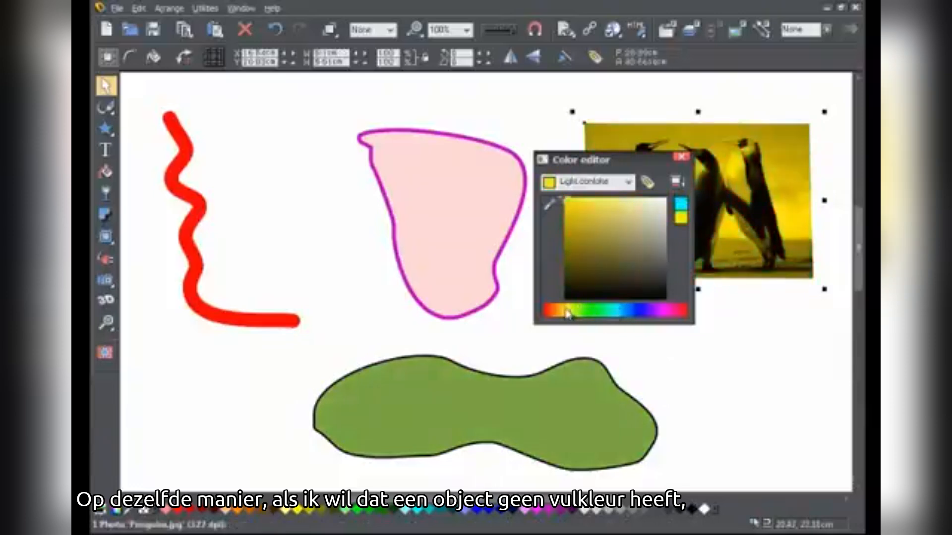
left_click_drag(570, 203, 668, 200)
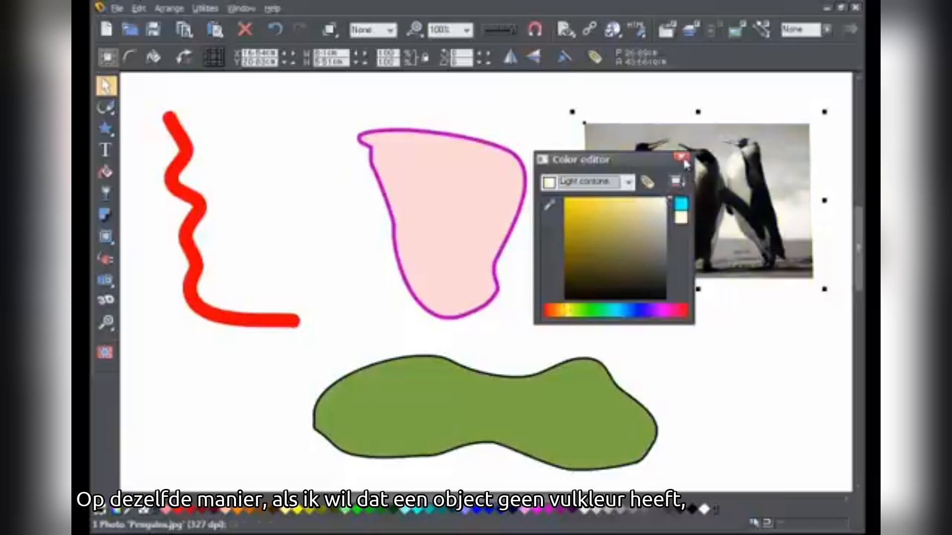
left_click(684, 158)
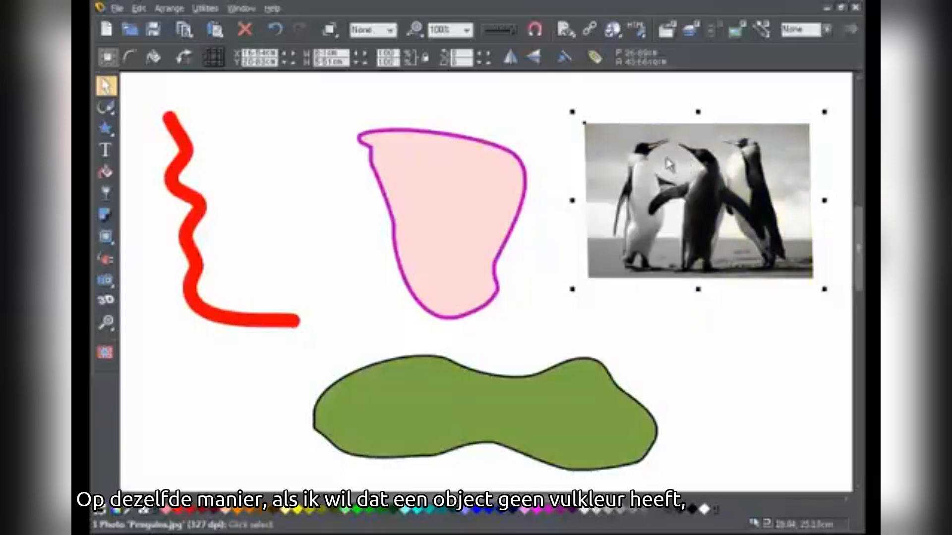
Step: Remove the fill color from the pink shape and move it slightly up and to the right by its outline
left_click(472, 212)
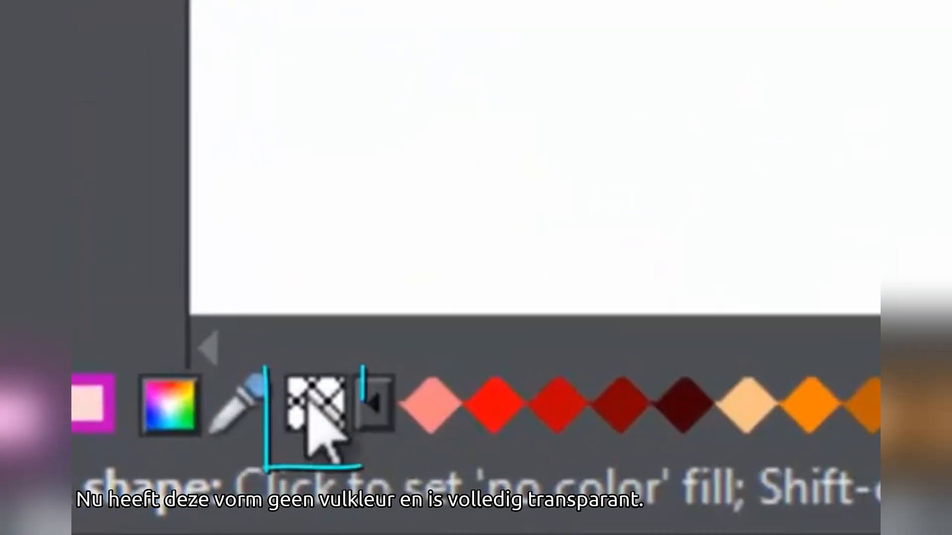
left_click(308, 414)
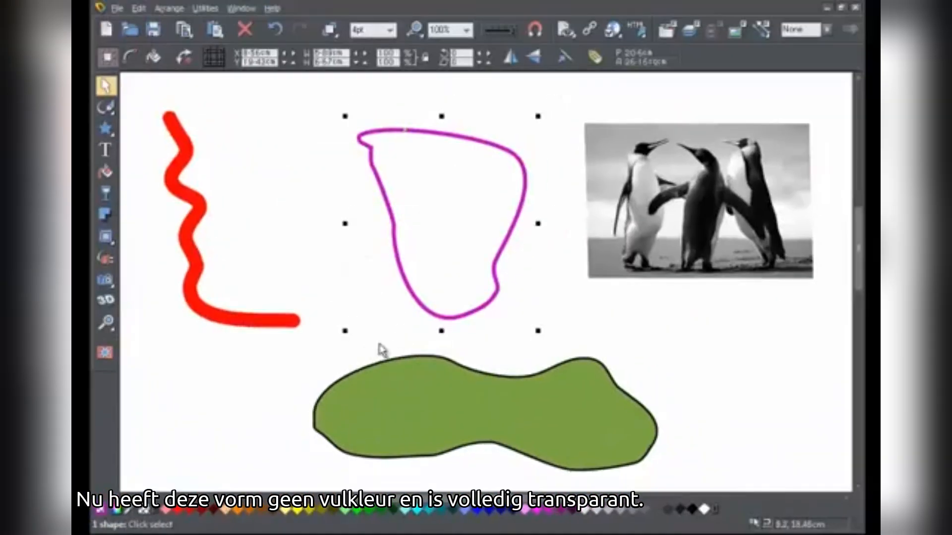
mouse_move(434, 318)
left_mouse_down()
mouse_move(466, 414)
mouse_move(540, 406)
mouse_move(563, 340)
mouse_move(441, 313)
left_mouse_up()
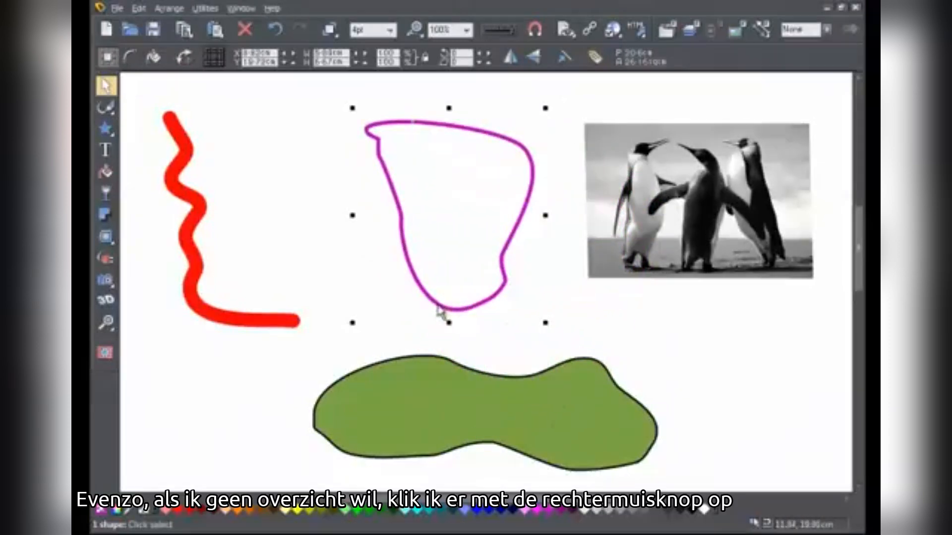
Step: Select the olive green shape below the unfilled outline
left_click(449, 411)
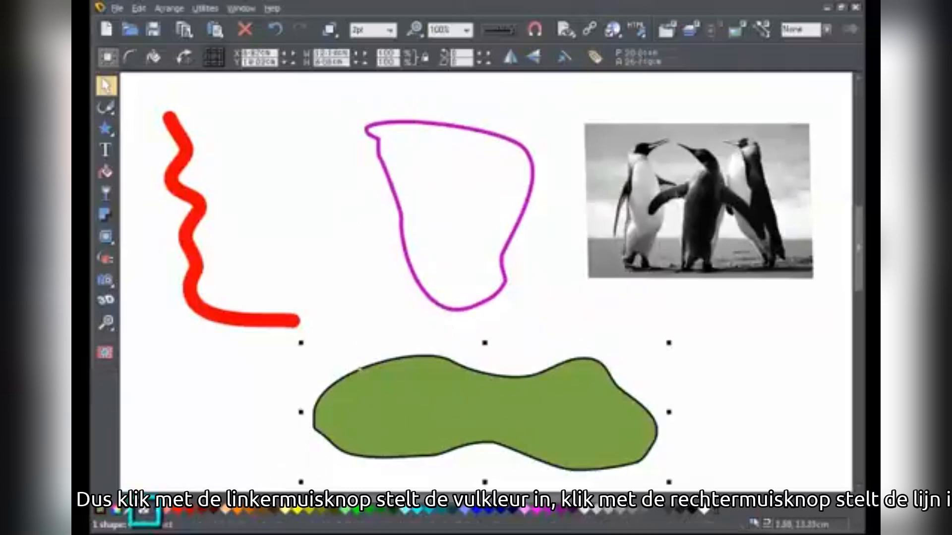